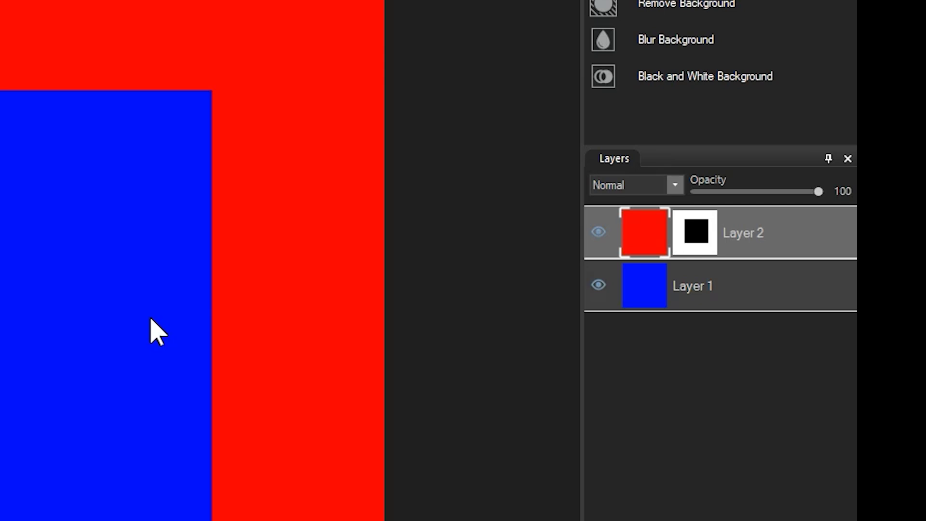
- Delete Layer 2's existing mask and add a fresh layer mask in its place
left_click(693, 240)
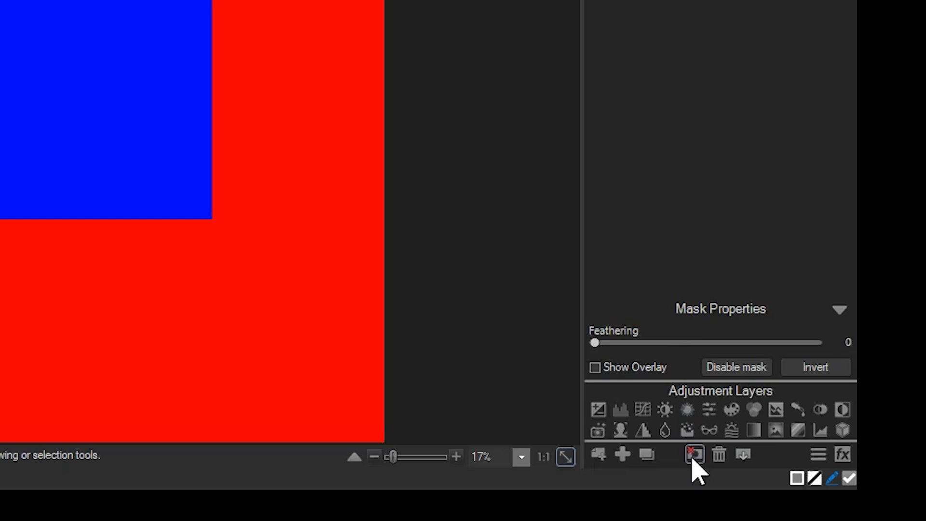
left_click(695, 455)
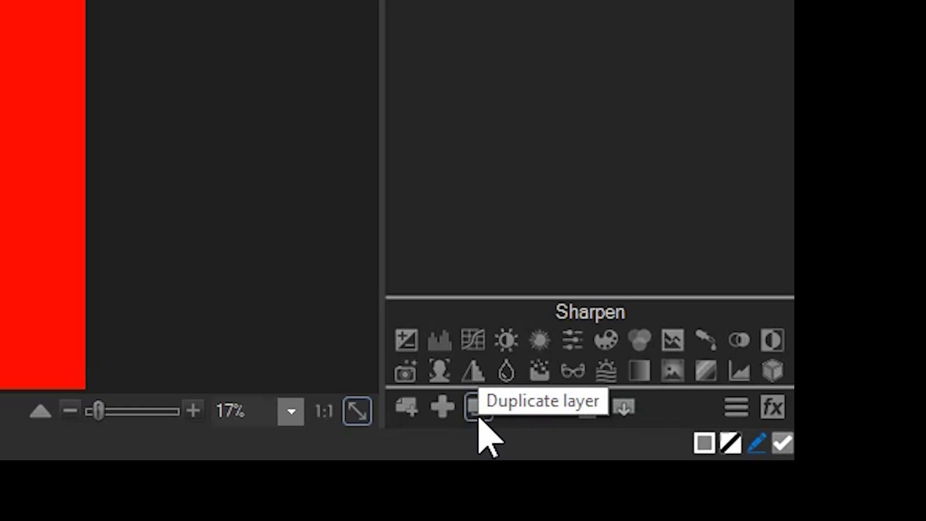
left_click(517, 415)
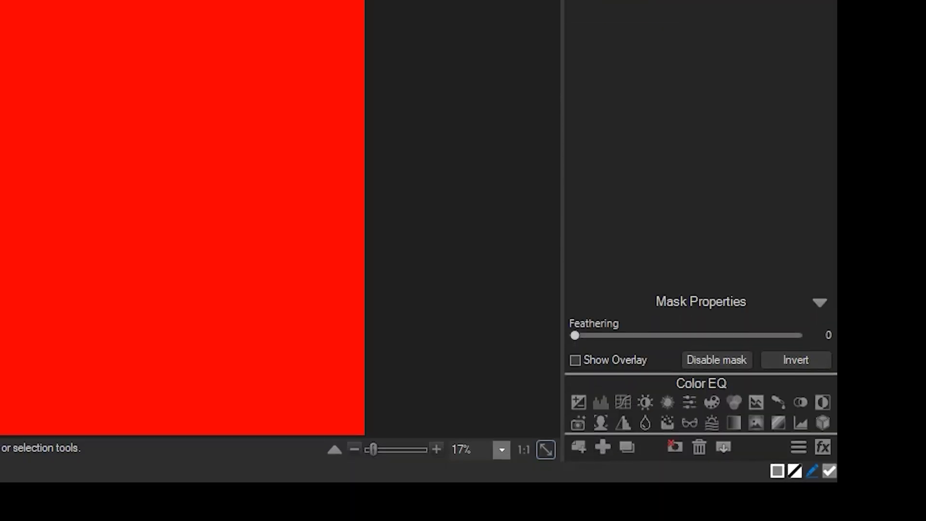
- Toggle Invert on Layer 2's mask, flipping the canvas between blue and red
left_click(791, 360)
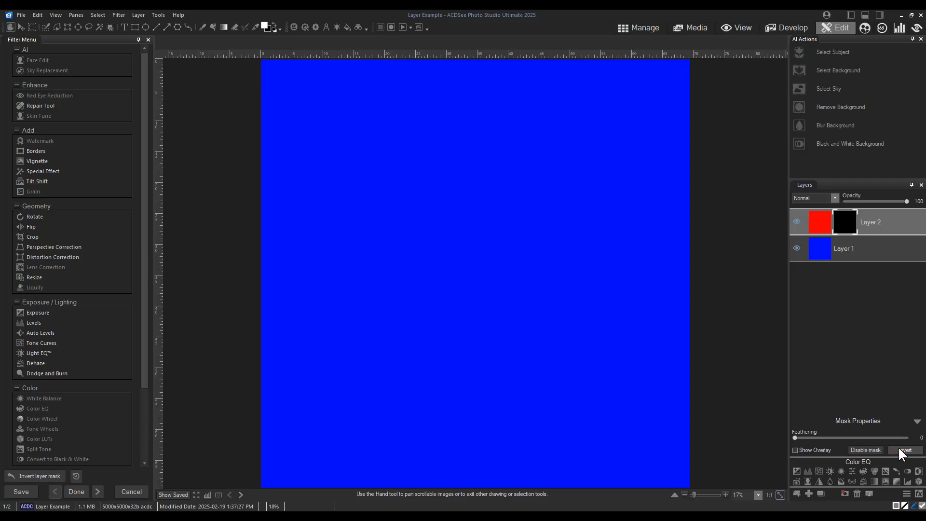
left_click(899, 453)
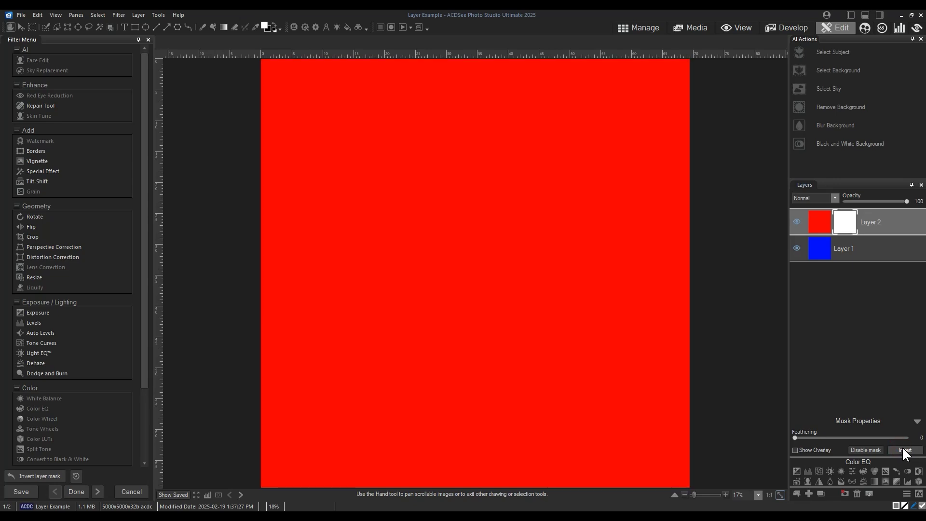
left_click(903, 450)
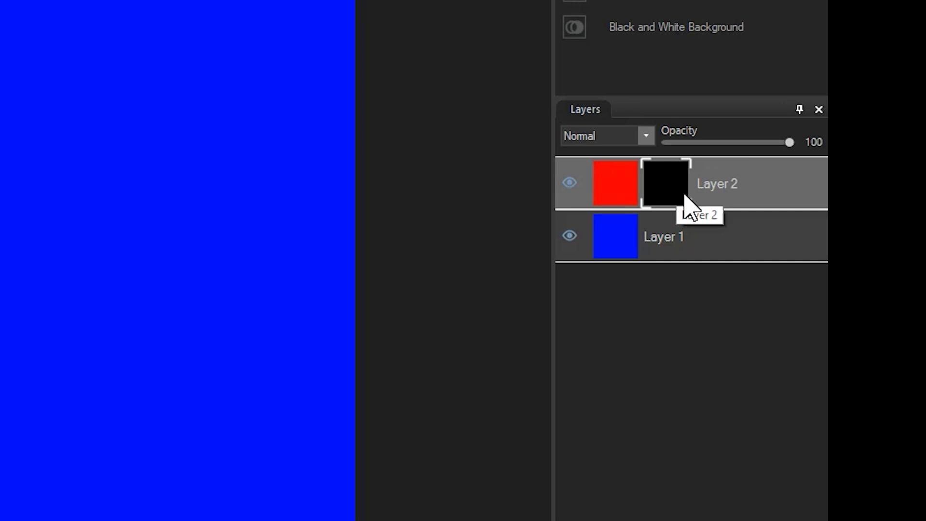
- Reselect Layer 2's mask thumbnail and invert it so red fills the canvas
left_click(707, 244)
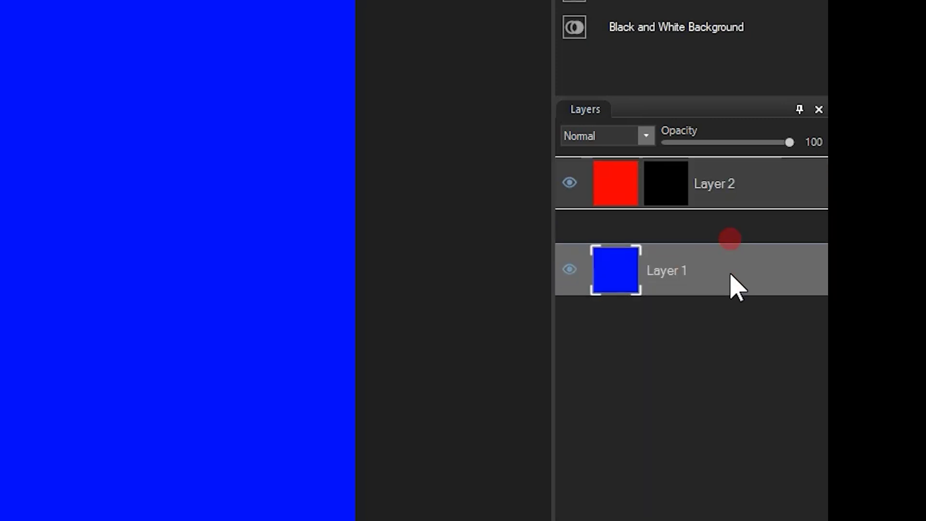
left_click_drag(734, 247, 705, 221)
left_click(671, 175)
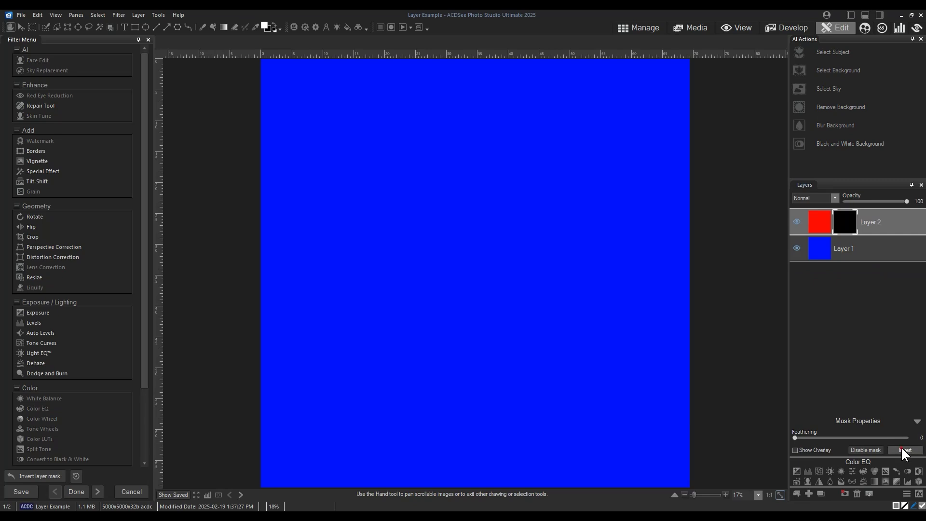
left_click(905, 450)
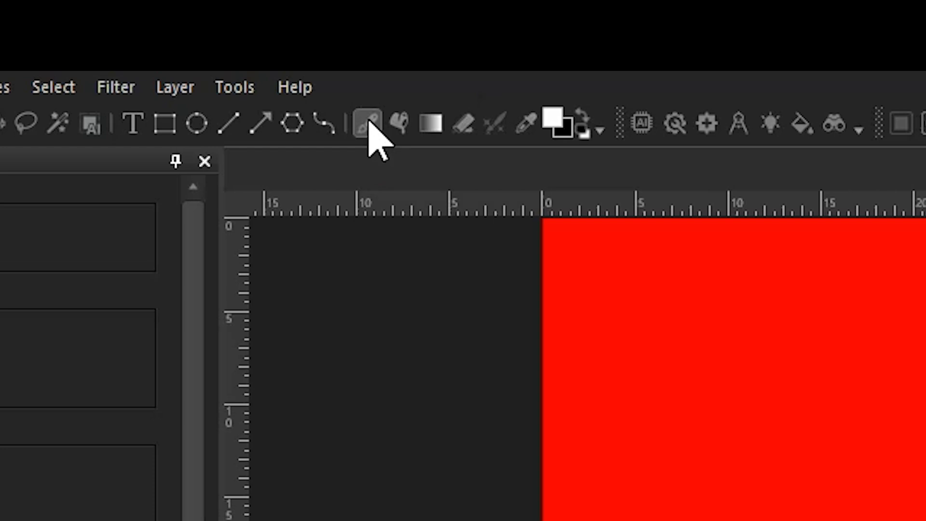
- Choose the Brush tool with black as foreground colour and brush size 668
left_click(369, 123)
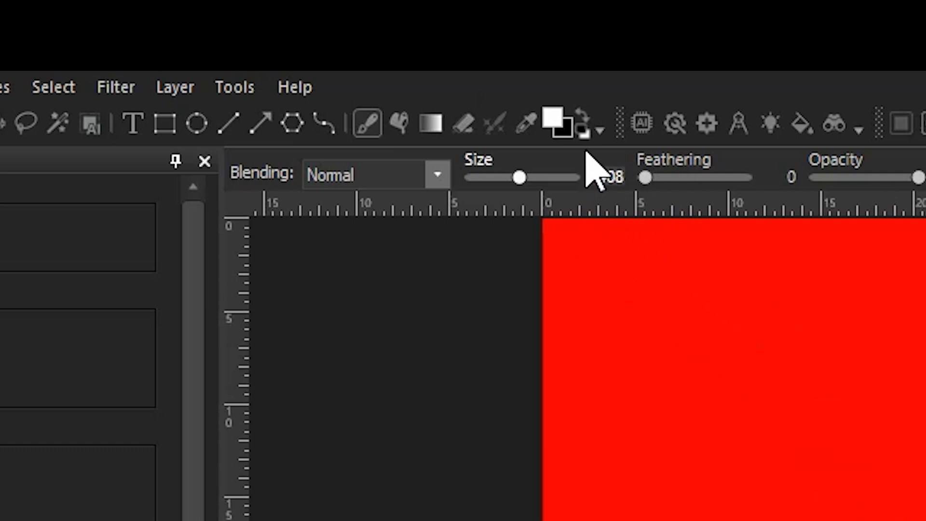
left_click(583, 135)
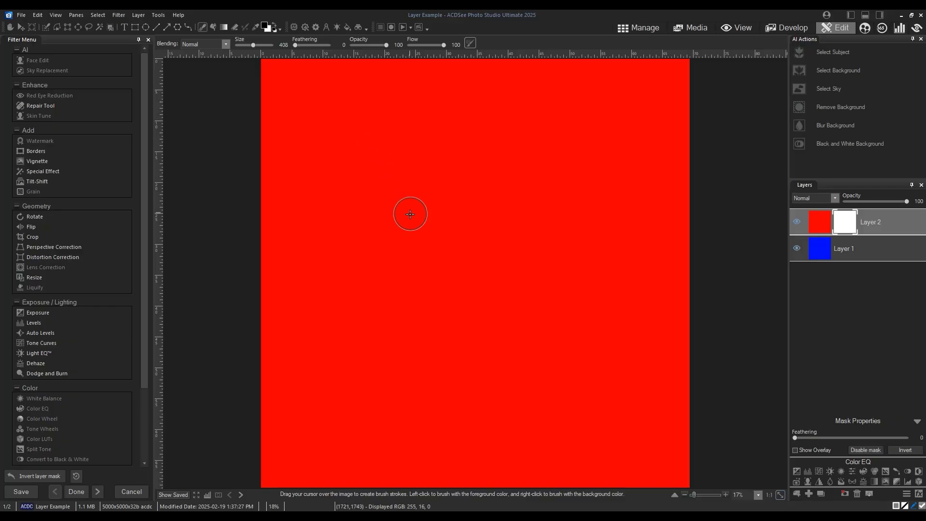
scroll(403, 220, "up", 3)
scroll(385, 202, "up", 3)
- Paint two black eye dots and a wide curved smile on Layer 2's mask
left_click(384, 203)
left_click(541, 202)
scroll(435, 275, "down", 5)
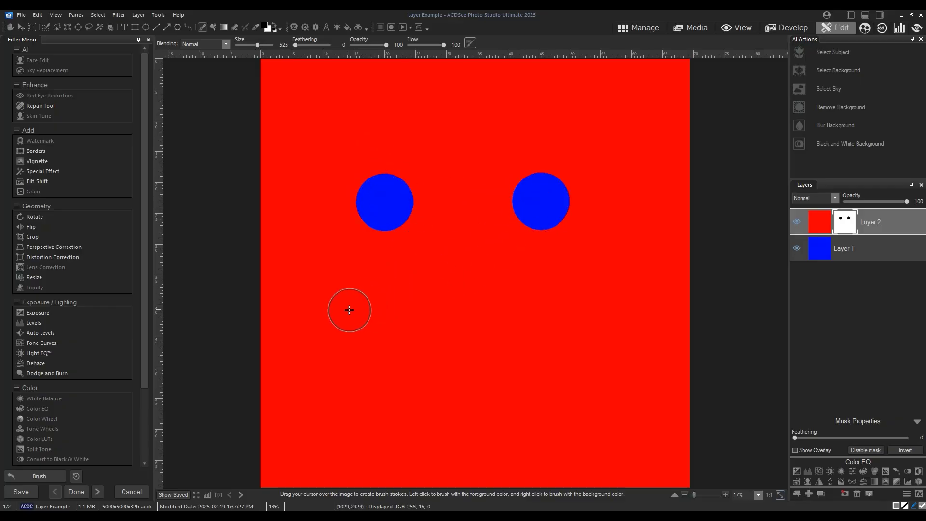
mouse_move(326, 295)
left_mouse_down()
mouse_move(343, 323)
mouse_move(398, 345)
mouse_move(471, 354)
mouse_move(540, 340)
mouse_move(603, 311)
left_mouse_up()
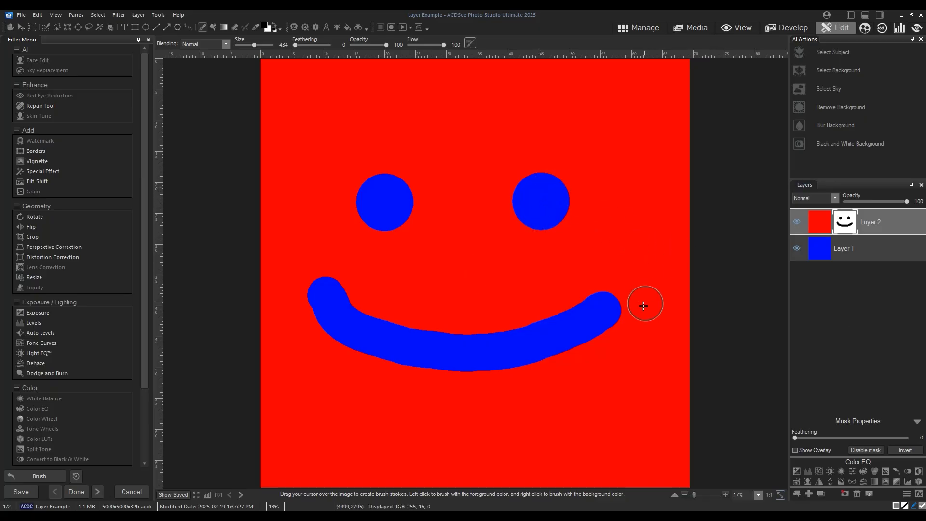
mouse_move(888, 251)
left_mouse_down()
mouse_move(879, 267)
mouse_move(882, 259)
left_mouse_up()
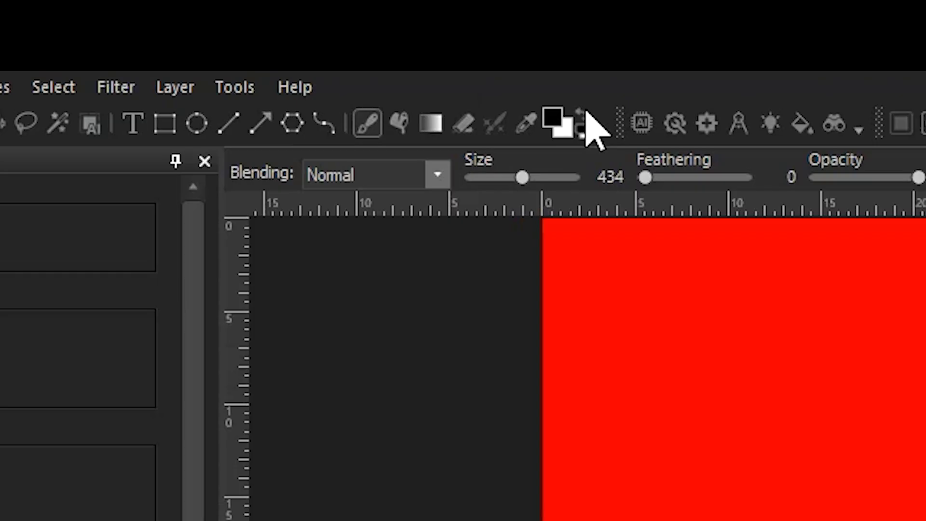
- Make white the foreground colour and brush over the smiley on Layer 2's mask
left_click(275, 22)
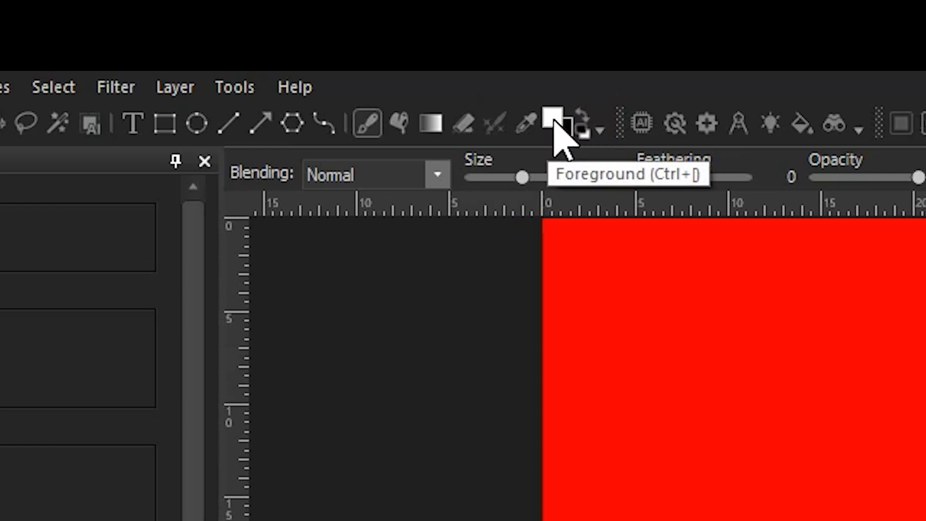
left_click(584, 116)
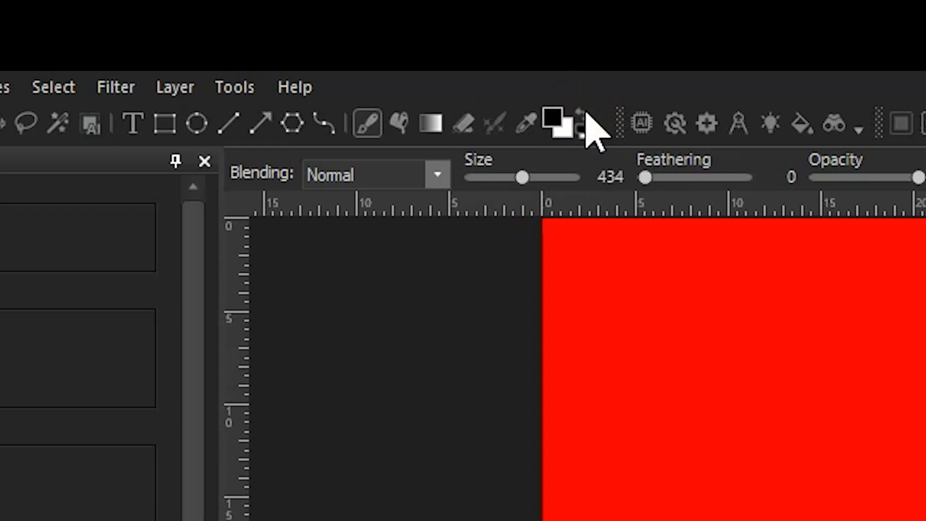
left_click(585, 115)
left_click(585, 116)
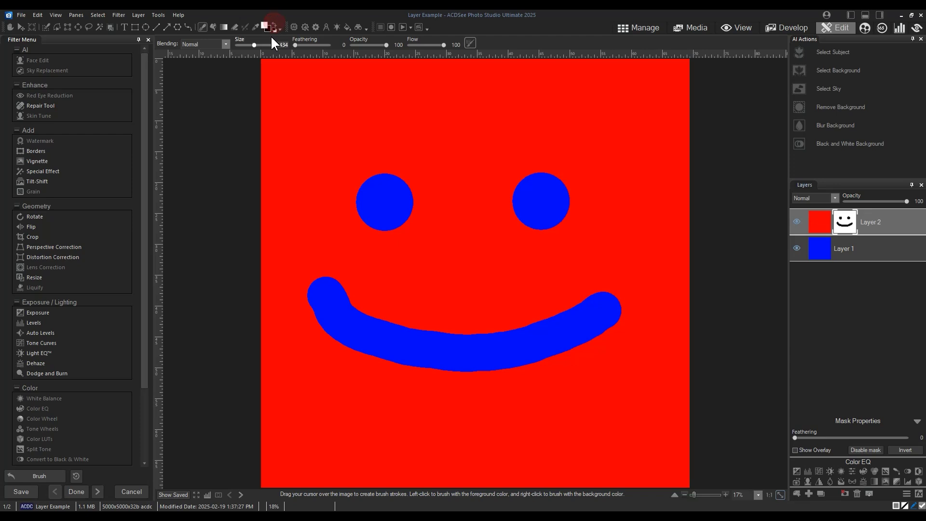
mouse_move(357, 193)
left_mouse_down()
mouse_move(396, 177)
mouse_move(414, 187)
mouse_move(382, 210)
mouse_move(363, 209)
mouse_move(383, 223)
mouse_move(511, 222)
mouse_move(528, 178)
mouse_move(563, 192)
mouse_move(525, 224)
mouse_move(545, 198)
mouse_move(560, 250)
mouse_move(606, 312)
mouse_move(581, 334)
mouse_move(537, 345)
mouse_move(562, 323)
mouse_move(504, 349)
mouse_move(513, 360)
mouse_move(425, 360)
mouse_move(357, 346)
mouse_move(316, 316)
mouse_move(319, 279)
mouse_move(354, 313)
mouse_move(488, 333)
left_mouse_up()
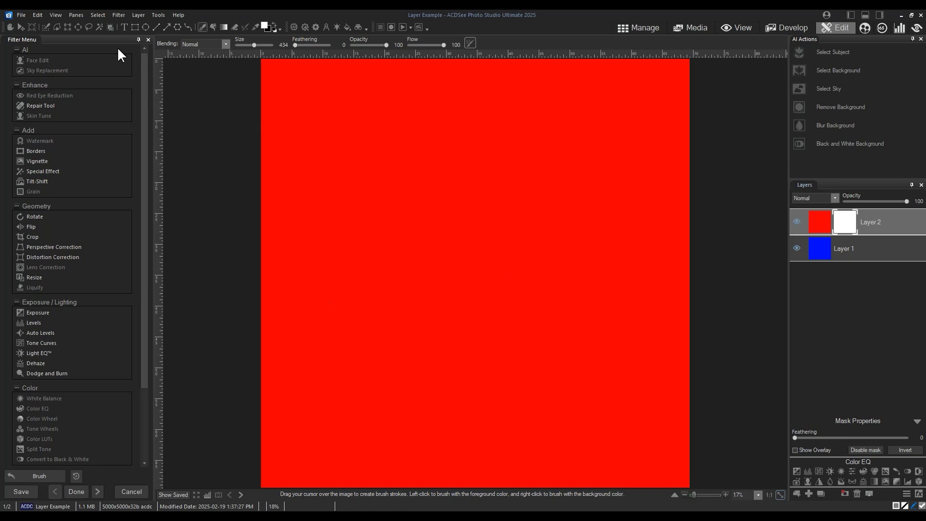
- Draw a rectangular selection on the canvas, then clear it
left_click(67, 27)
left_click_drag(357, 176, 459, 282)
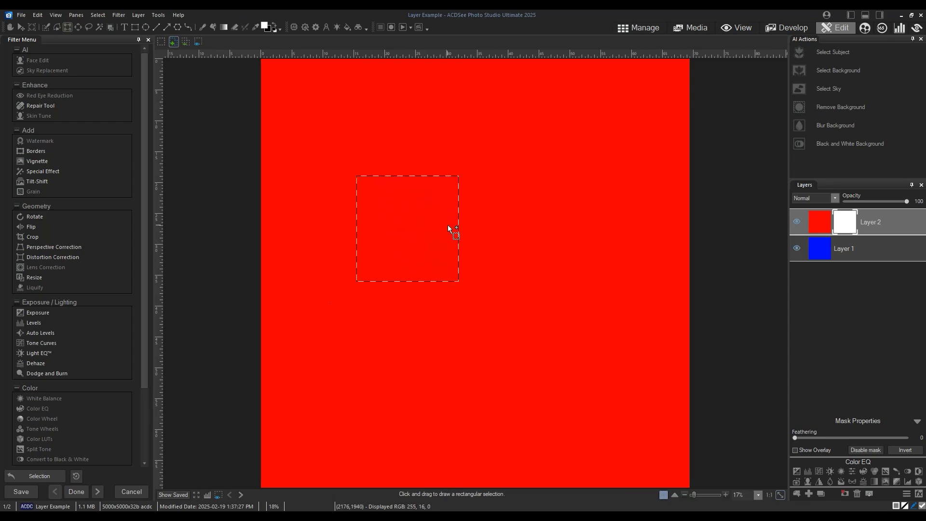
left_click(105, 15)
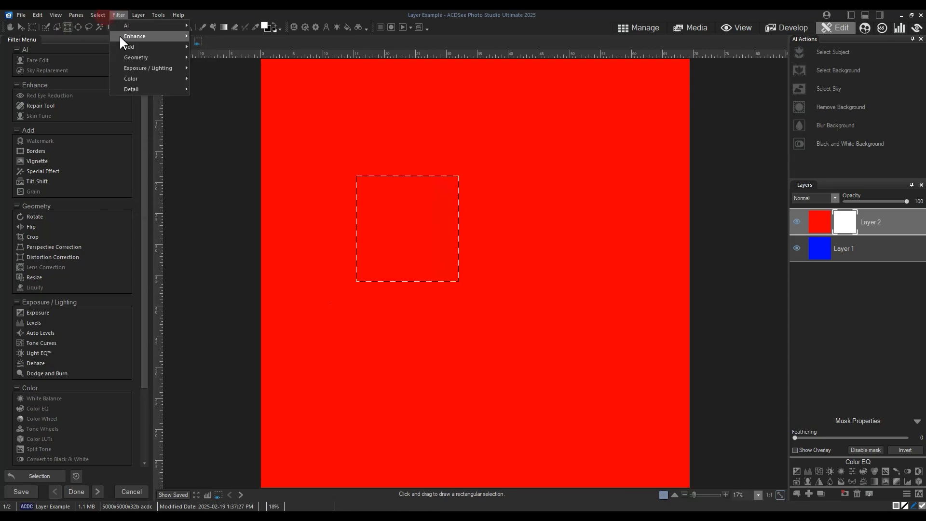
left_click(106, 32)
- Paint two eyes and a smile in black on Layer 2's mask with the Brush
left_click(203, 27)
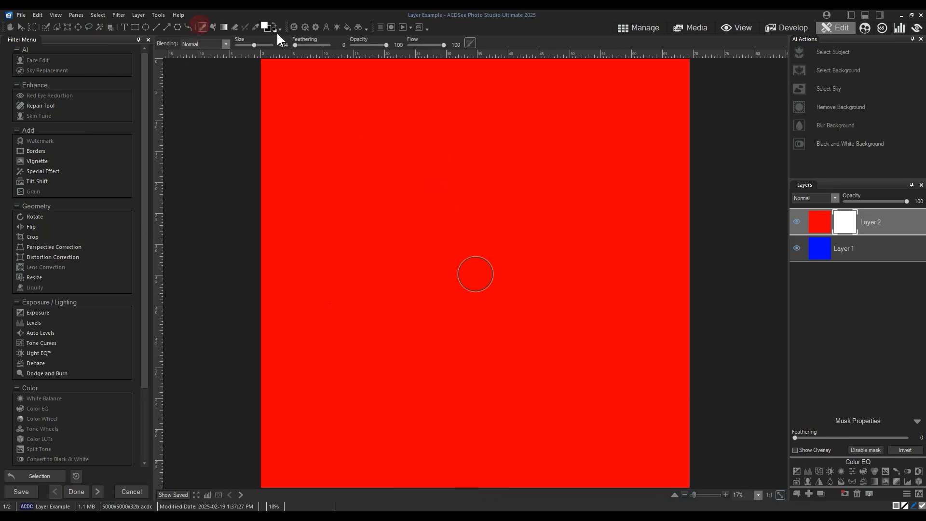
left_click(273, 24)
mouse_move(418, 208)
left_mouse_down()
mouse_move(398, 202)
mouse_move(409, 205)
left_mouse_up()
left_click_drag(536, 206, 548, 201)
mouse_move(358, 298)
left_mouse_down()
mouse_move(422, 324)
mouse_move(521, 331)
mouse_move(604, 306)
left_mouse_up()
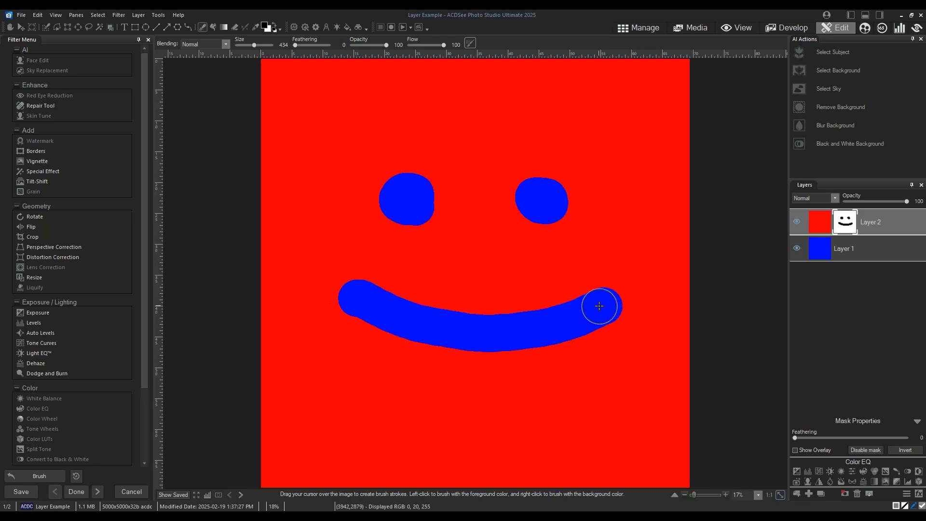